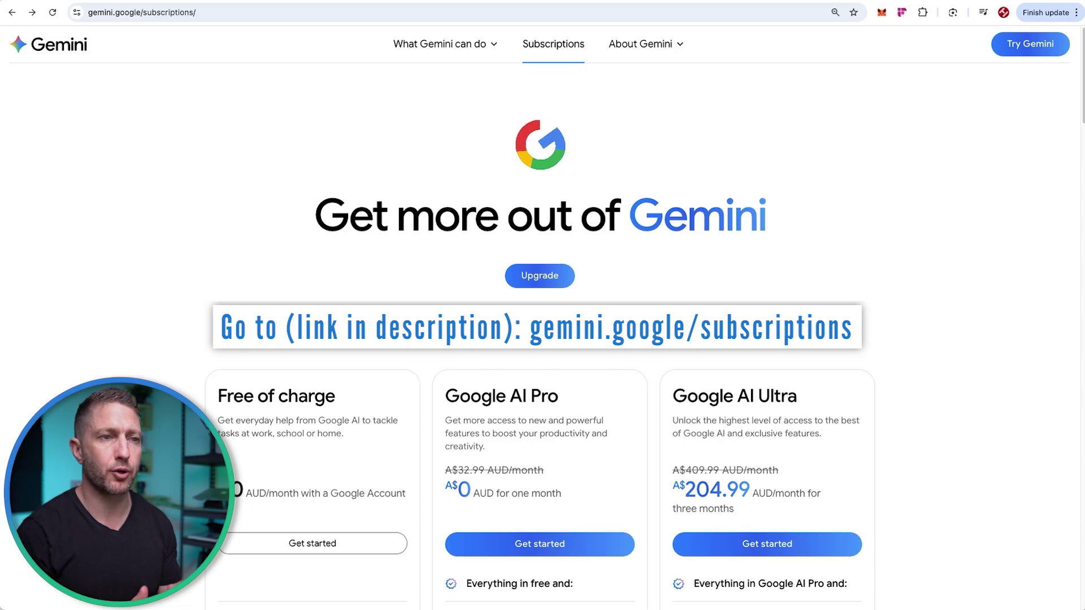
Choose Google AI Pro in Google One, noting its Veo 3 benefits in Flow and Whisk
left_click(433, 481)
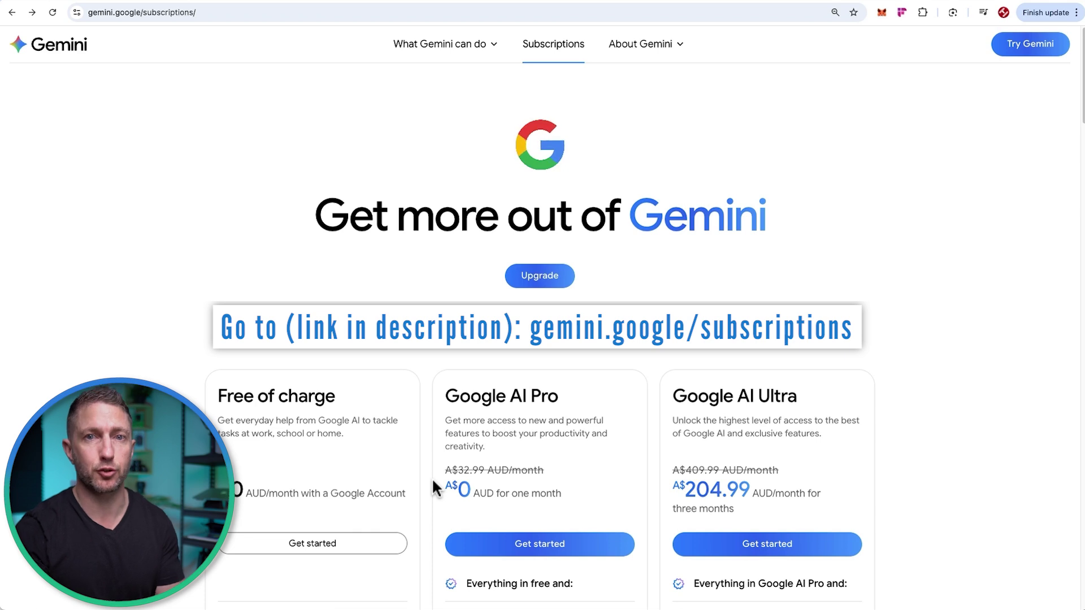
left_click(509, 544)
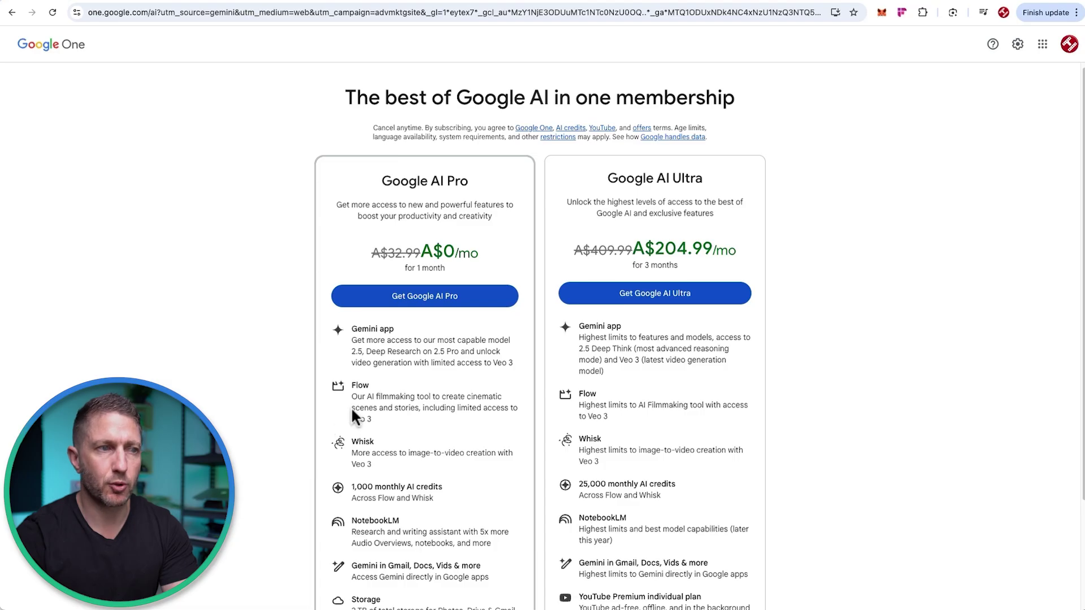
left_click_drag(351, 418, 378, 424)
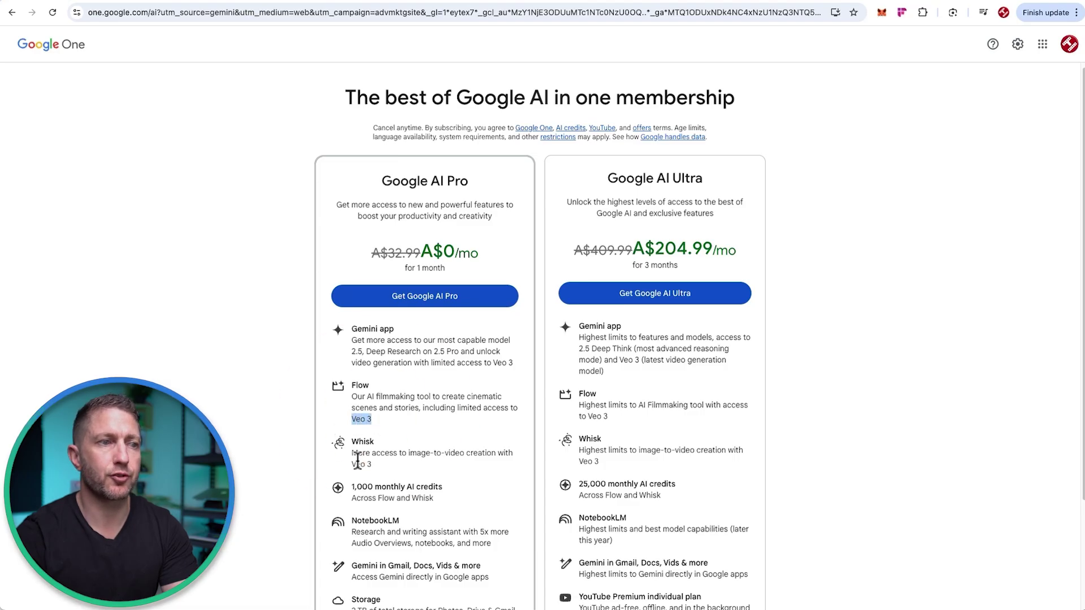
left_click_drag(351, 464, 391, 468)
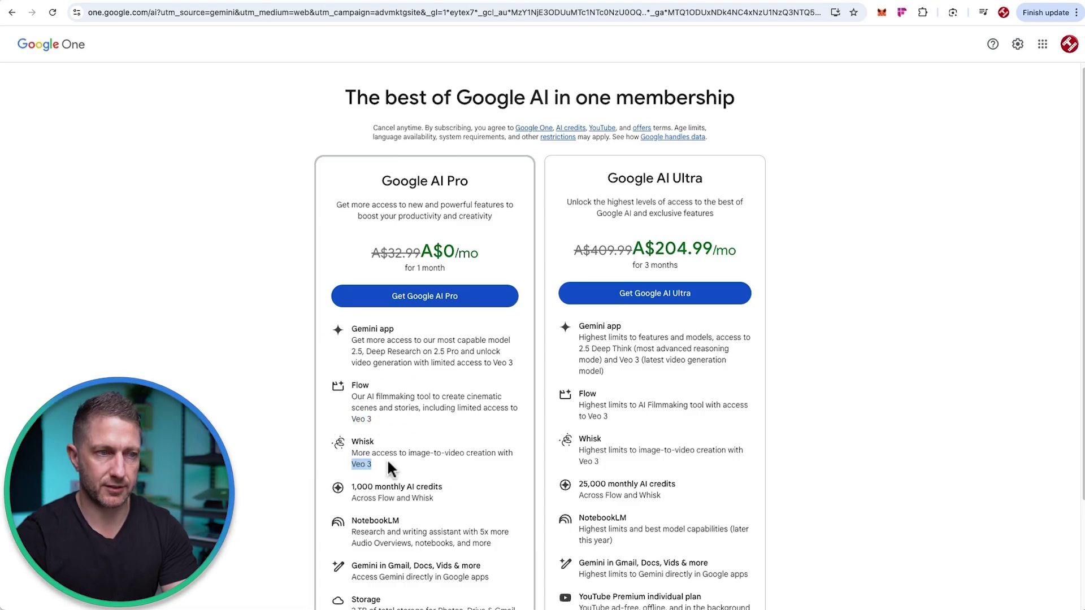
Agree to Google One's terms, review the cancellation and trial-reminder notes, then subscribe
left_click(475, 298)
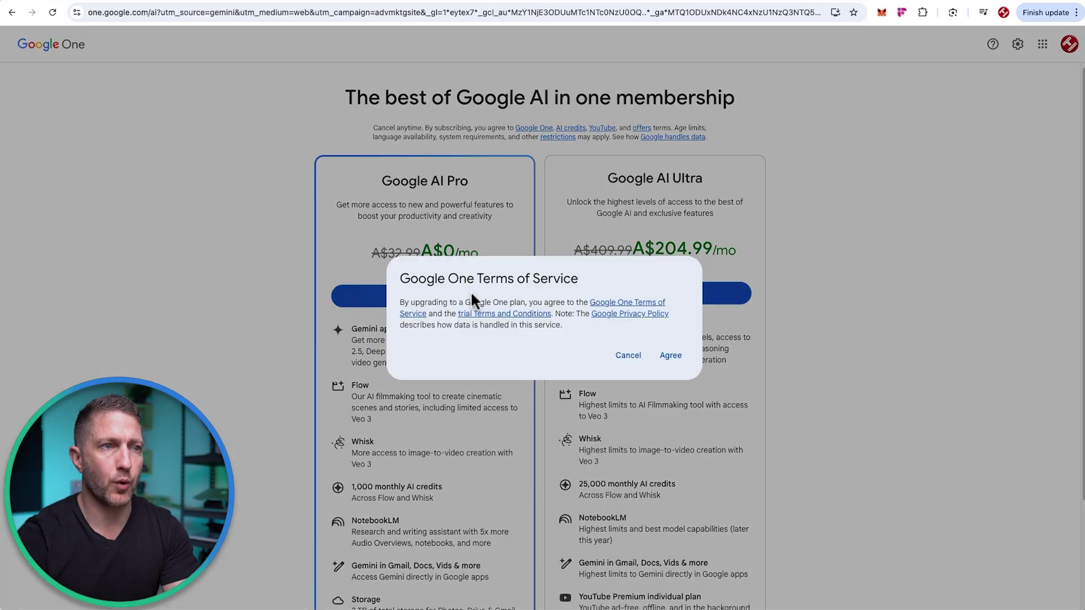
left_click(669, 356)
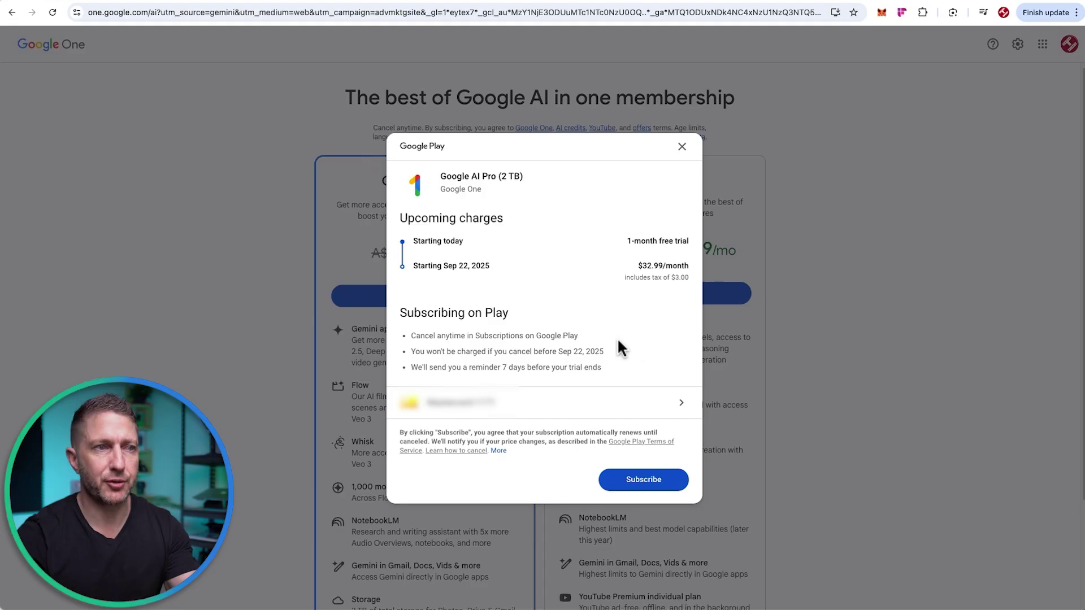
left_click_drag(410, 334, 576, 337)
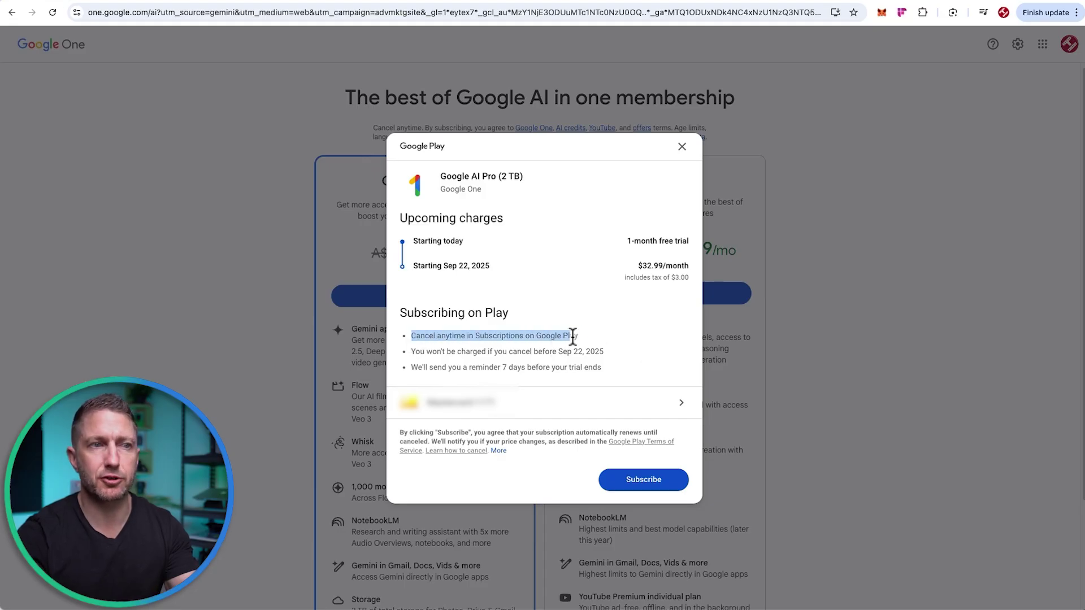
left_click(594, 330)
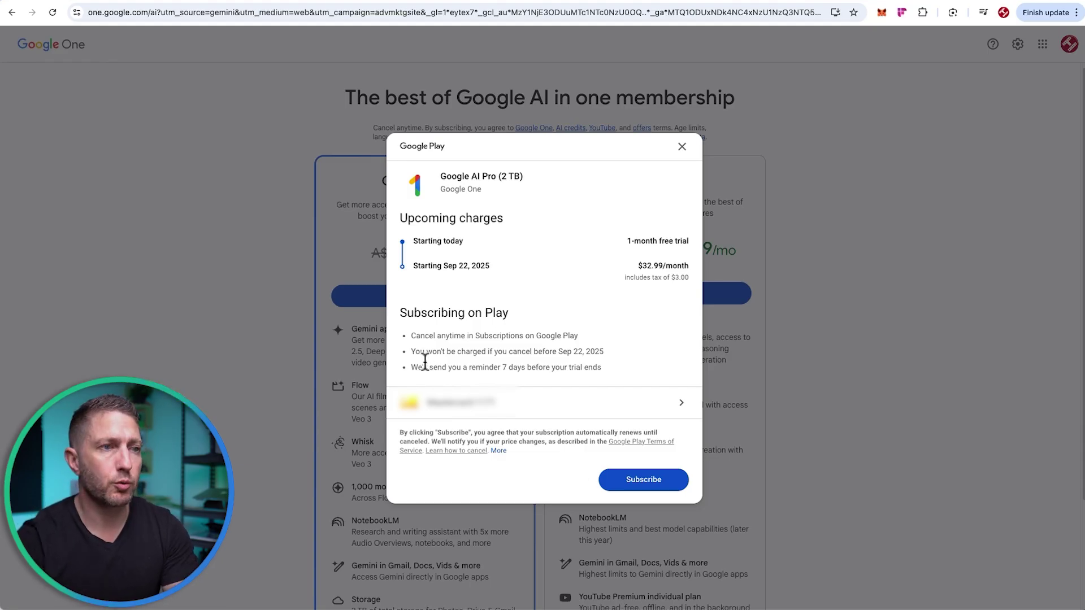
left_click_drag(562, 368, 613, 367)
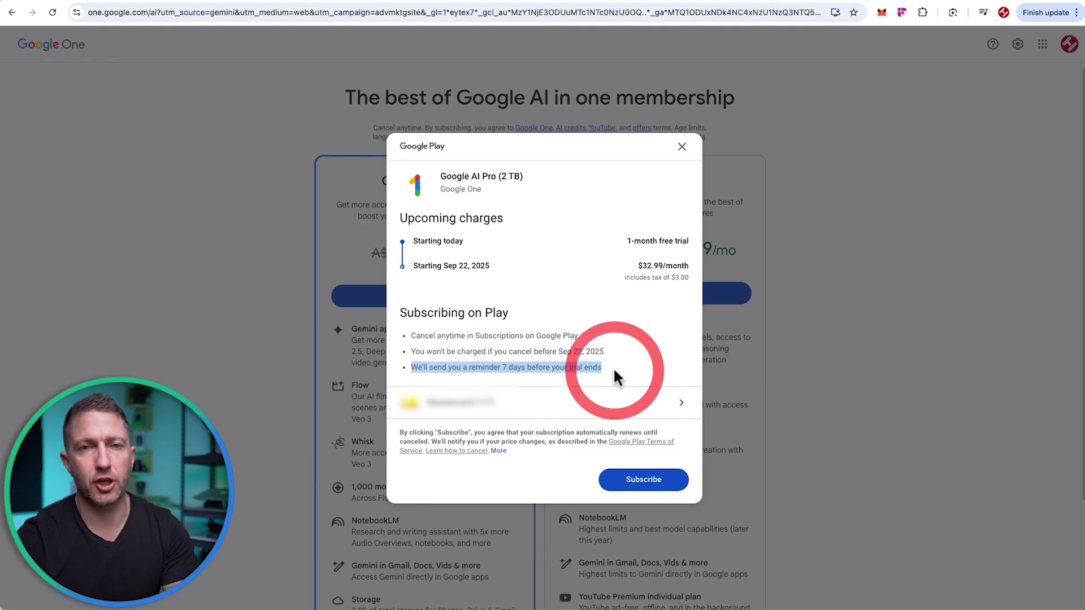
left_click(642, 479)
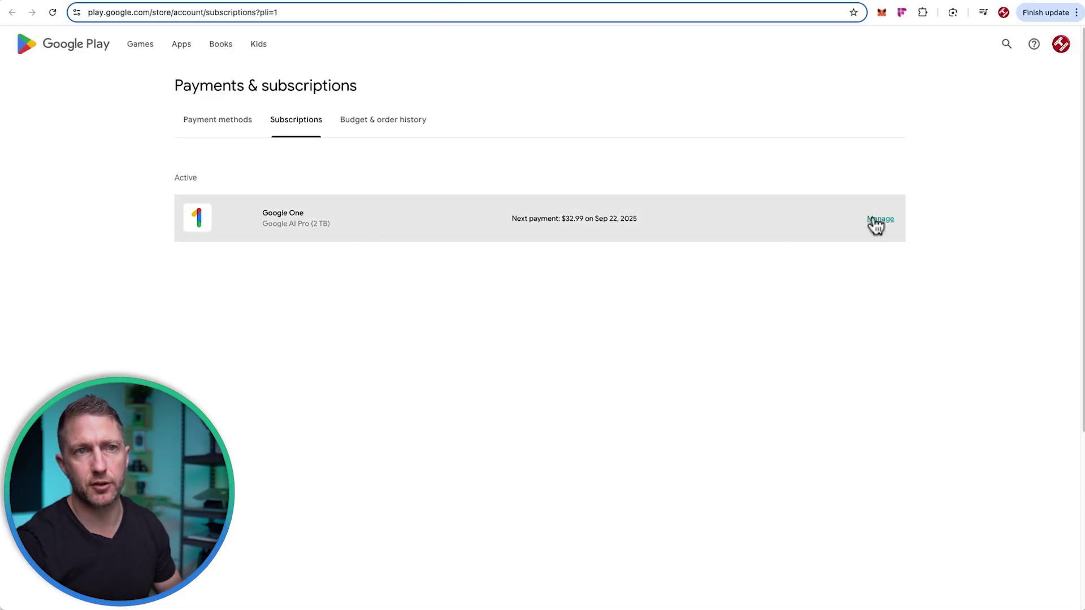
Cancel the Google One subscription in Google Play, confirming it ends Sep 22, 2025
left_click(879, 219)
left_click(446, 442)
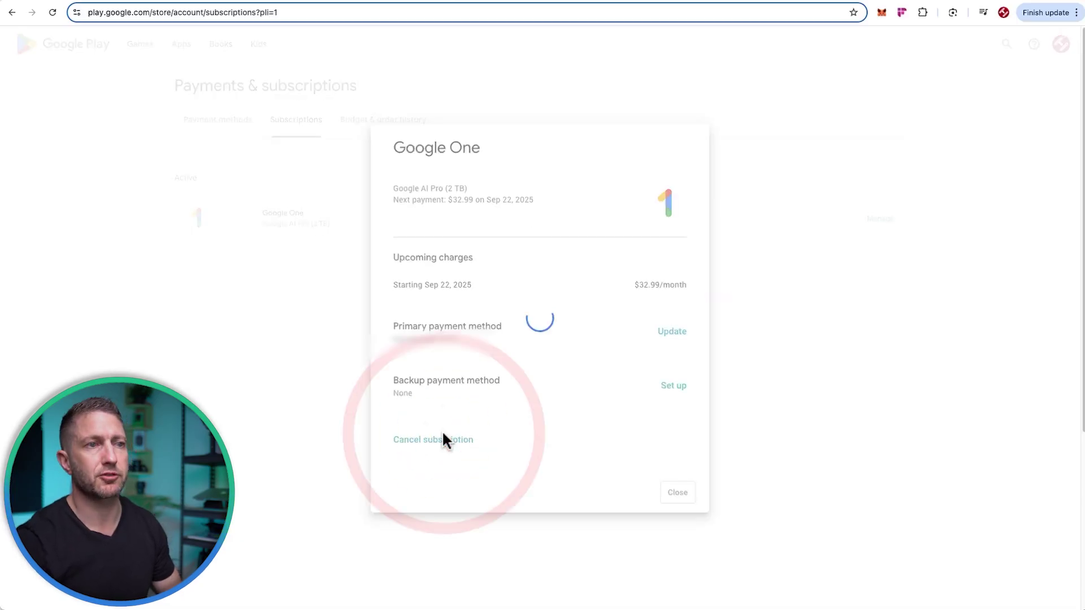
left_click_drag(428, 261, 634, 271)
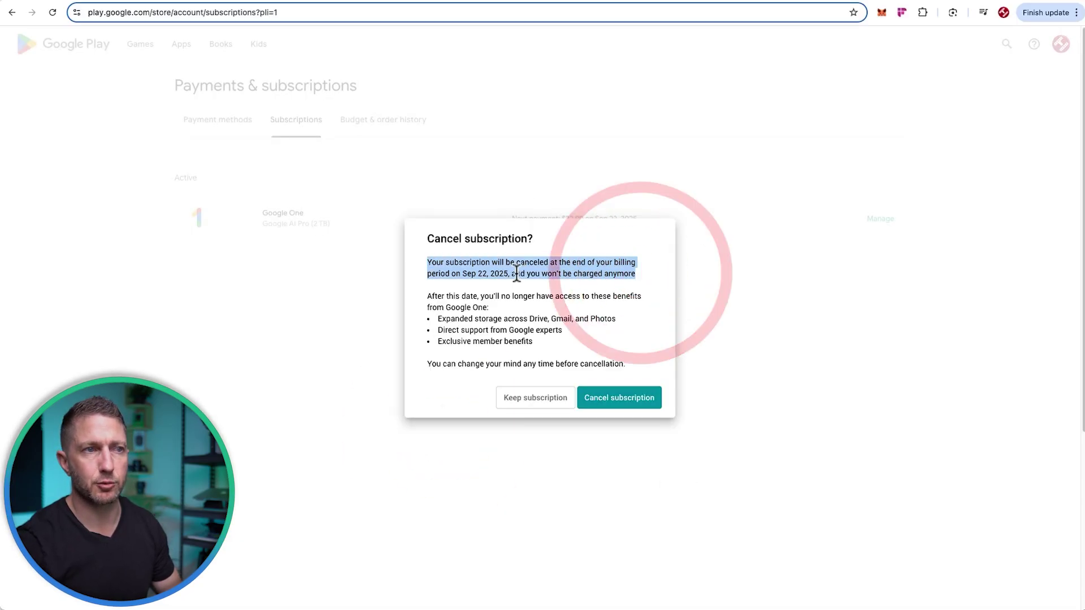
left_click(619, 398)
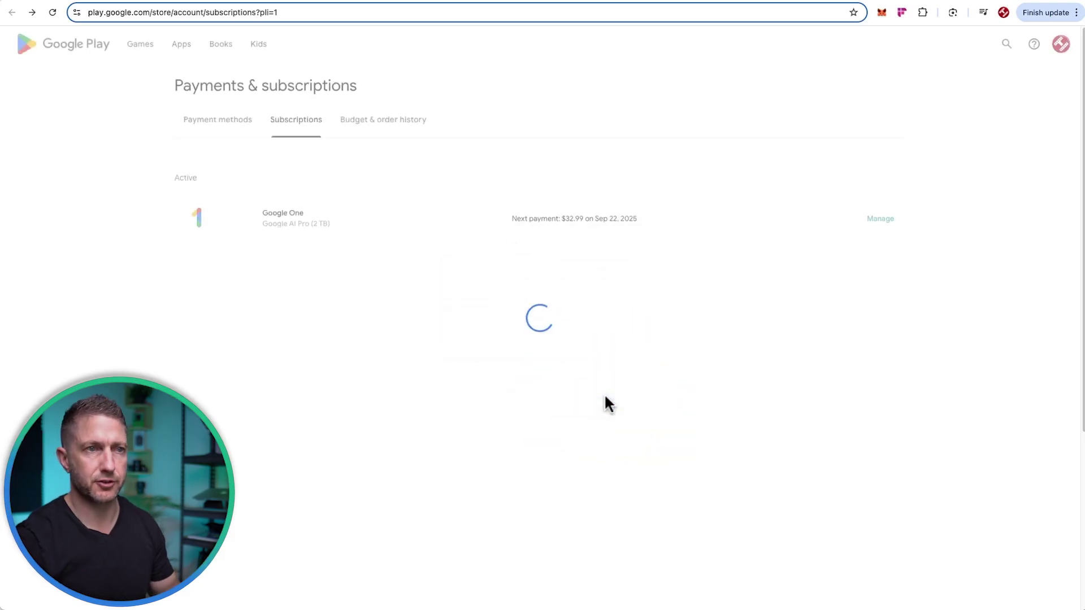
left_click_drag(450, 221, 595, 222)
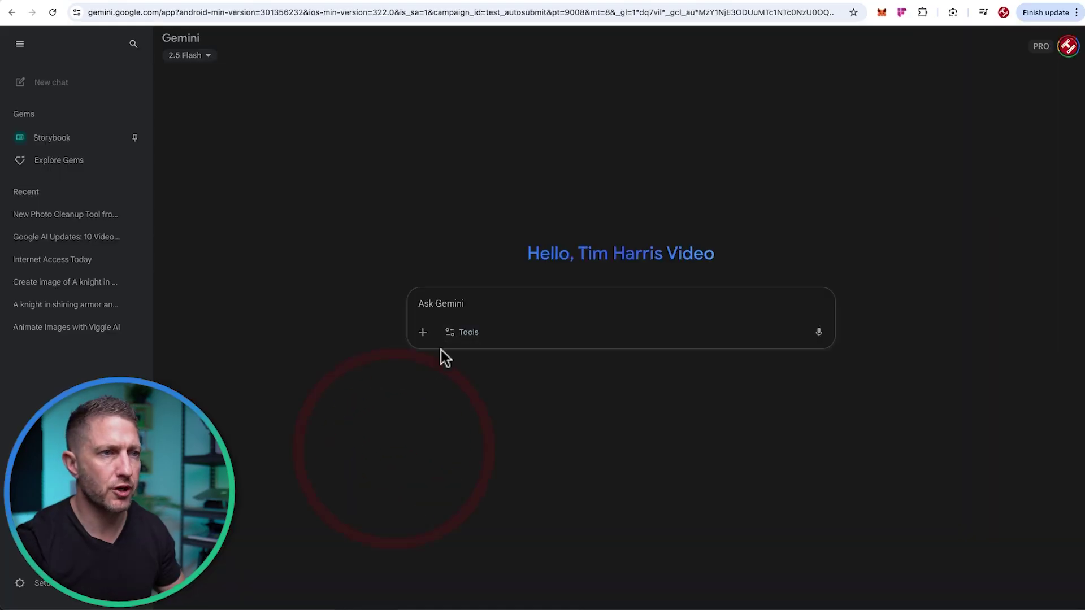
Switch Gemini's prompt to Videos with Veo, using Veo 3 Fast mode
left_click(459, 333)
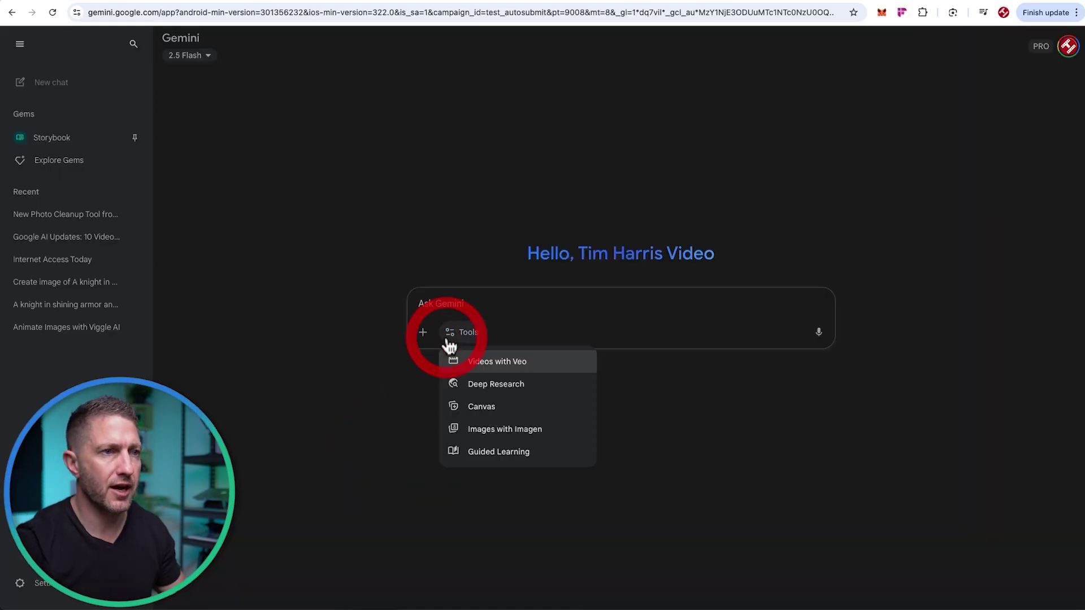
left_click(460, 363)
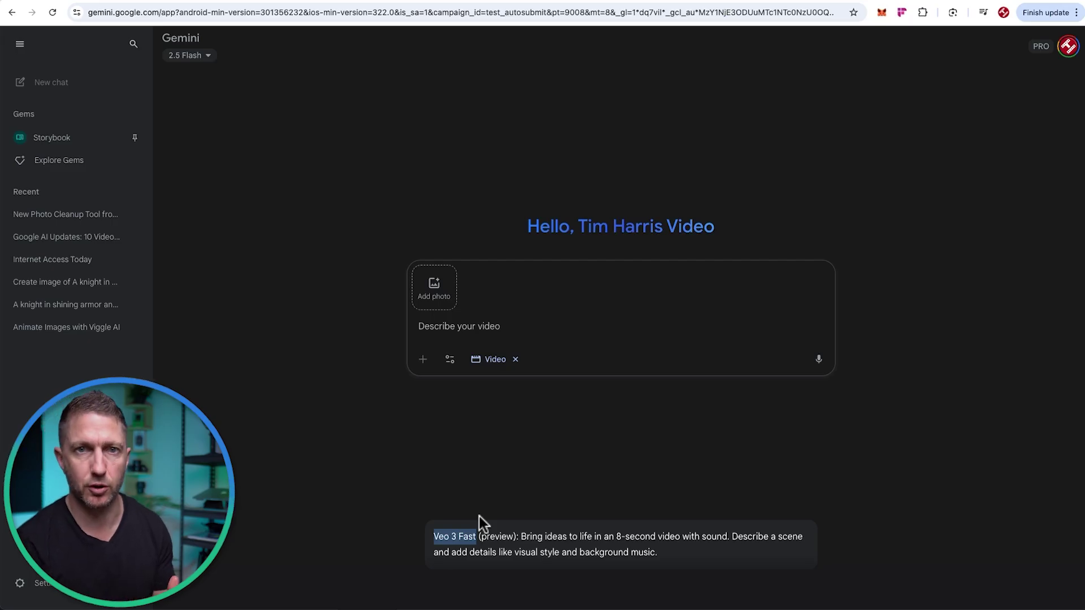
left_click(524, 536)
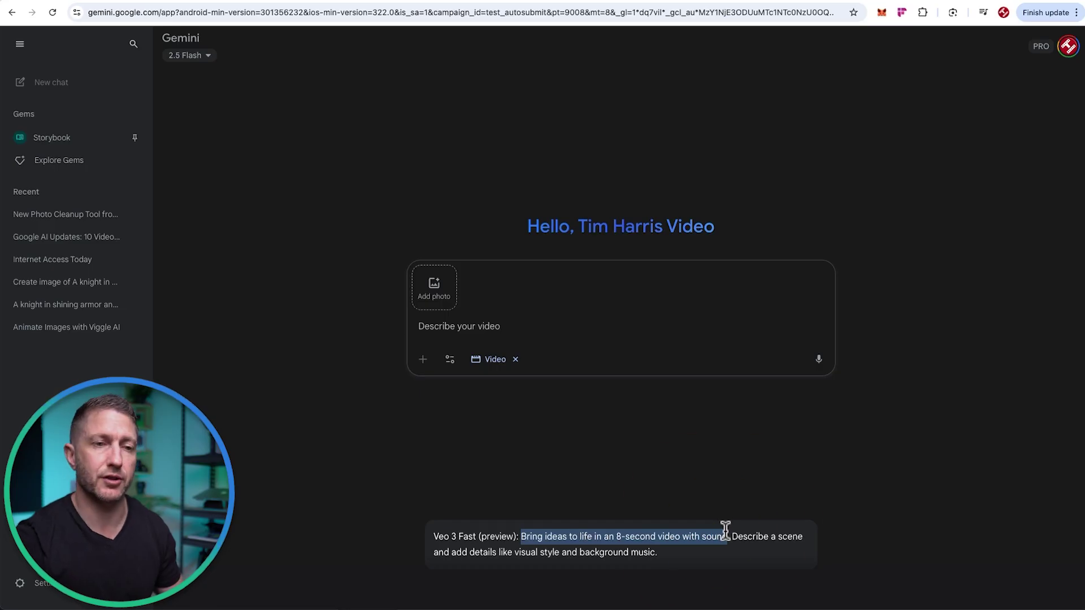
left_click_drag(733, 536, 742, 550)
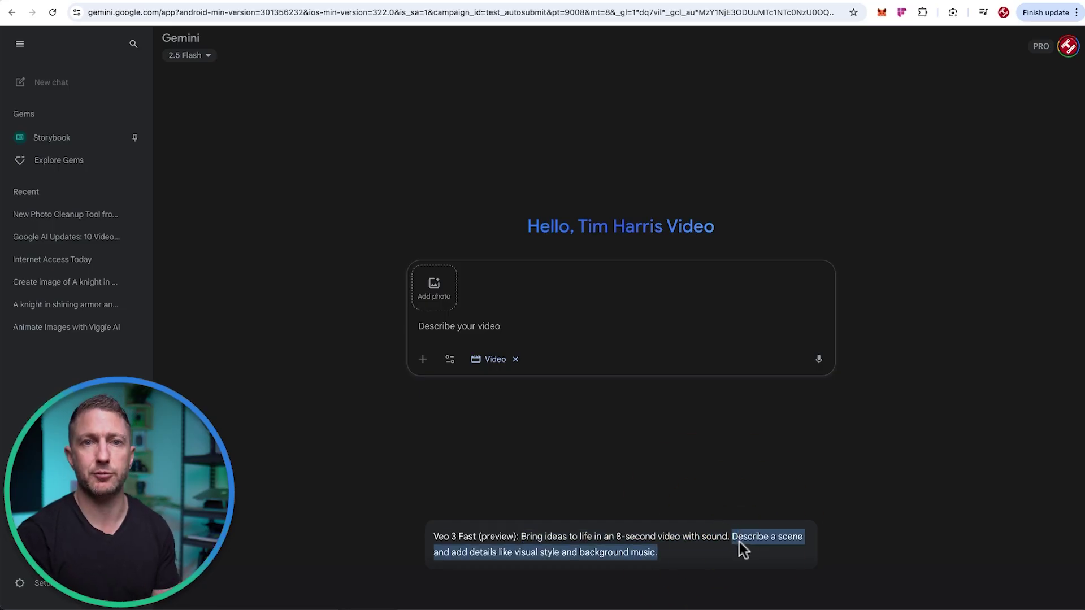
left_click(740, 542)
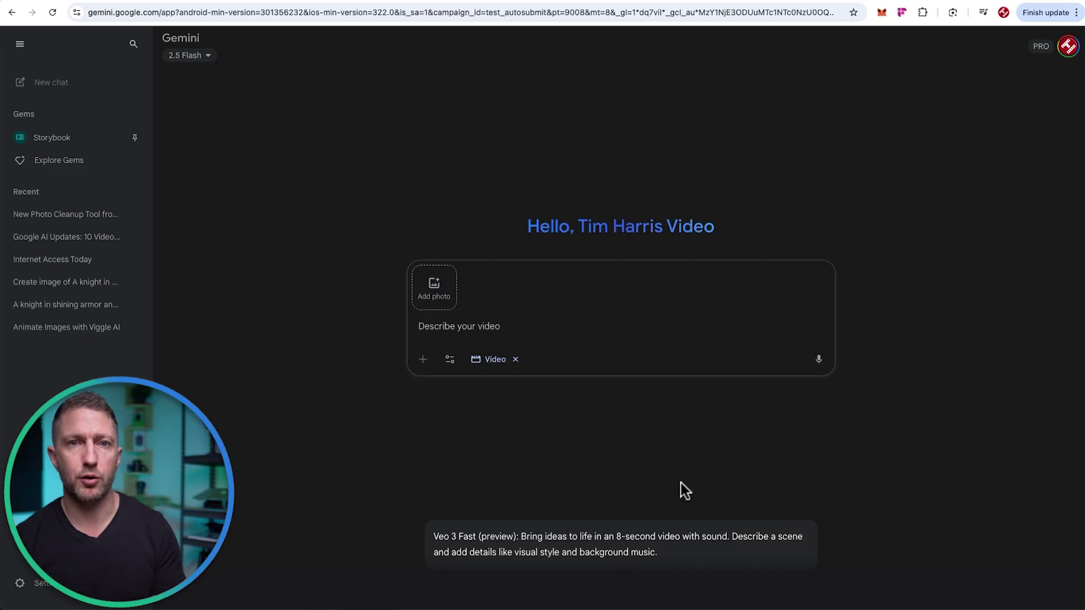
left_click(450, 361)
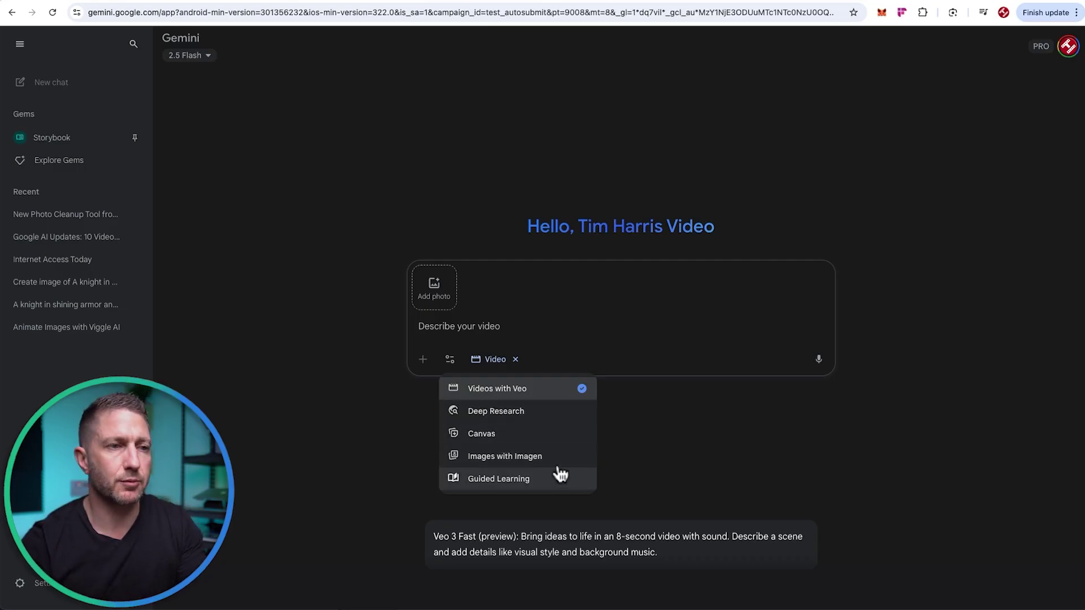
left_click(623, 463)
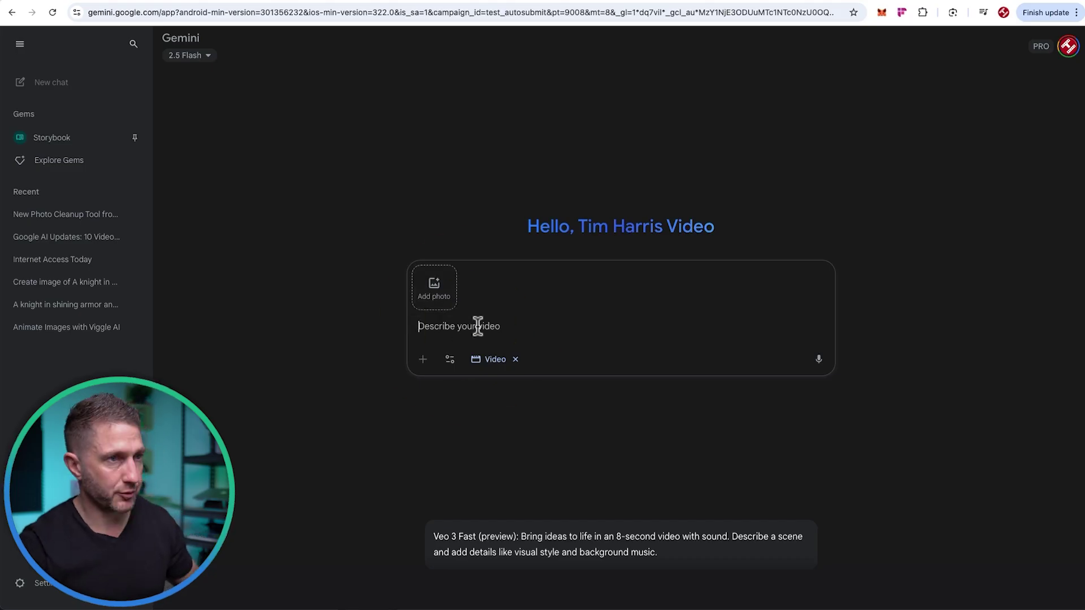
type("A realistic and lifelike computer nerd in a modern computer lab office, surrounded by busy workers in the background typing and talking. The nerd suddenly and triumphantly stands up from his computer desk, holding up a shiny golden ticket. With excitement, he announces: “At last, I’ve discovered how to get it free!” Cinematic lighting, smooth camera movement, natural expressions, realistic motion, office ambience.")
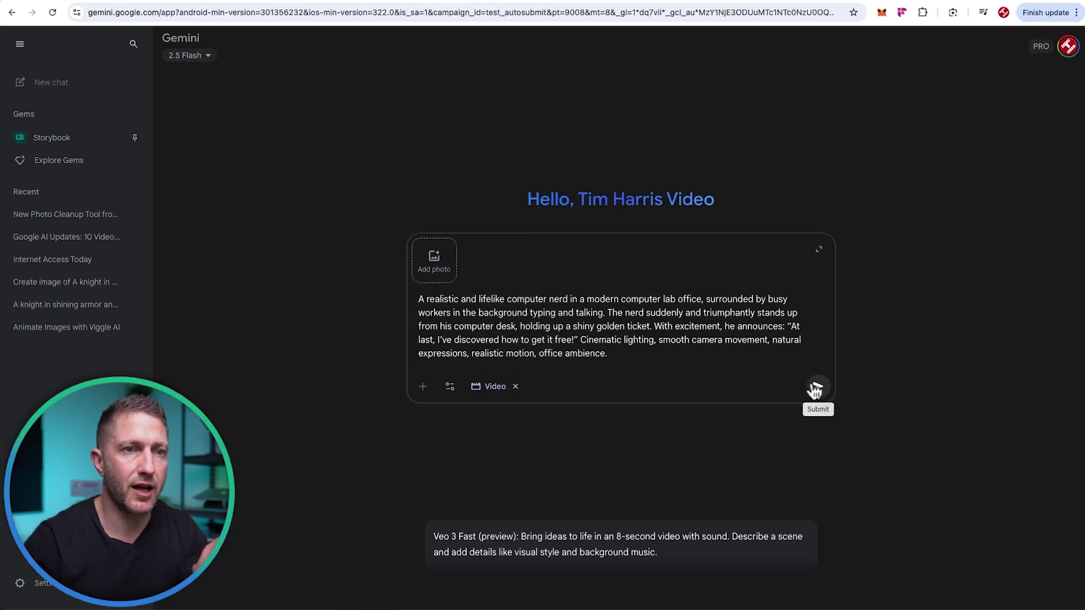
left_click(816, 390)
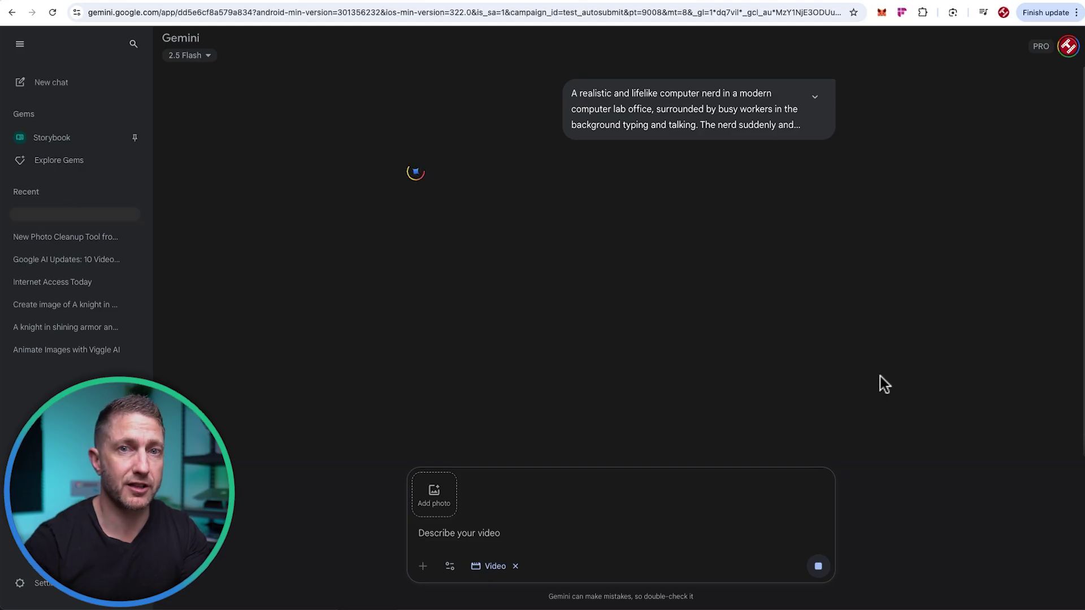
left_click(676, 120)
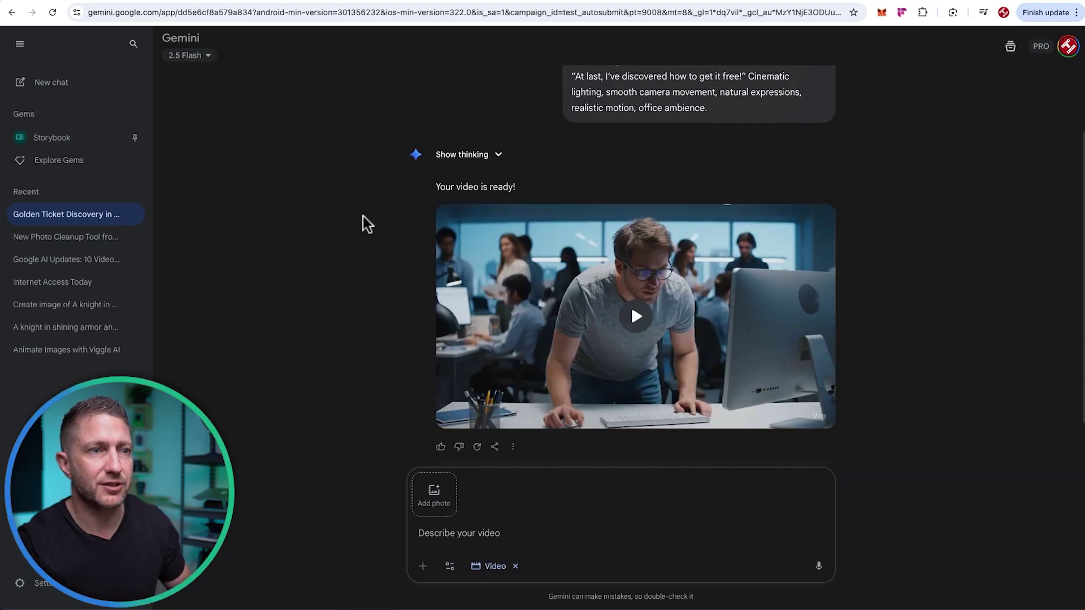
left_click(636, 277)
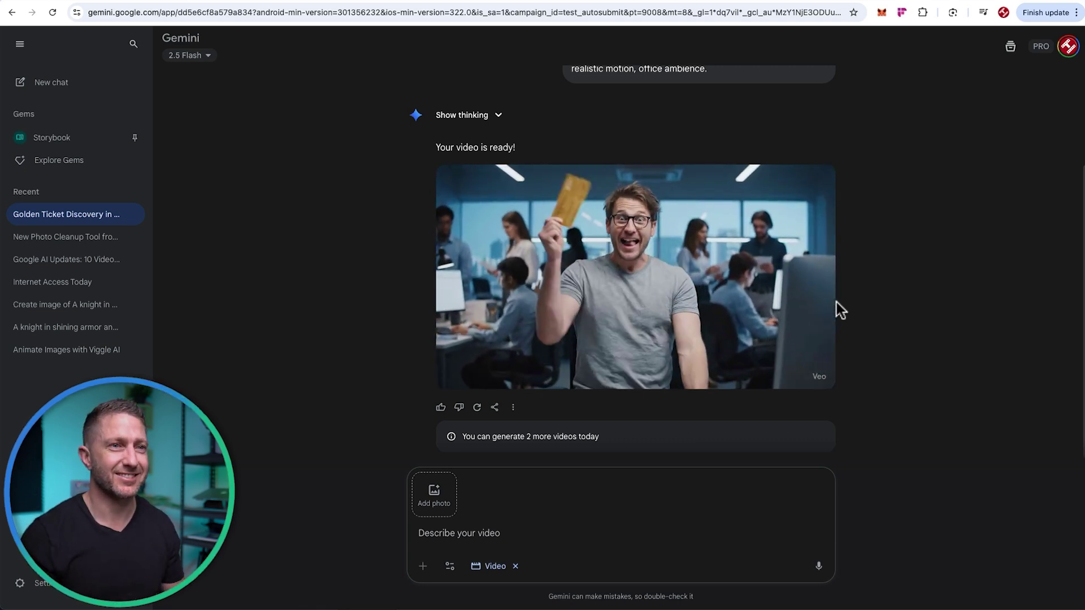
left_click(601, 335)
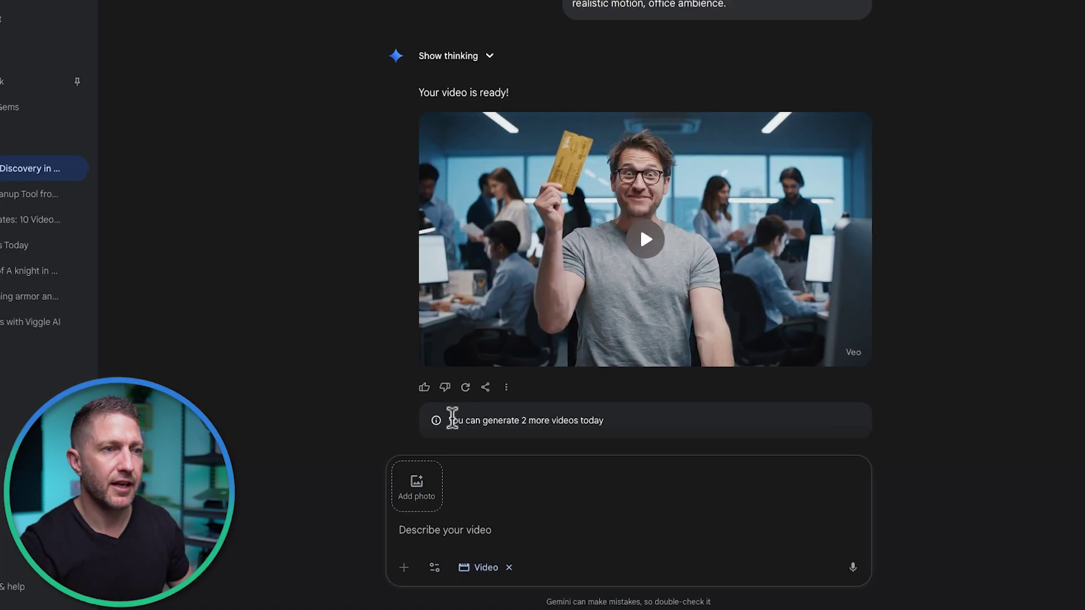
left_click_drag(461, 436, 603, 435)
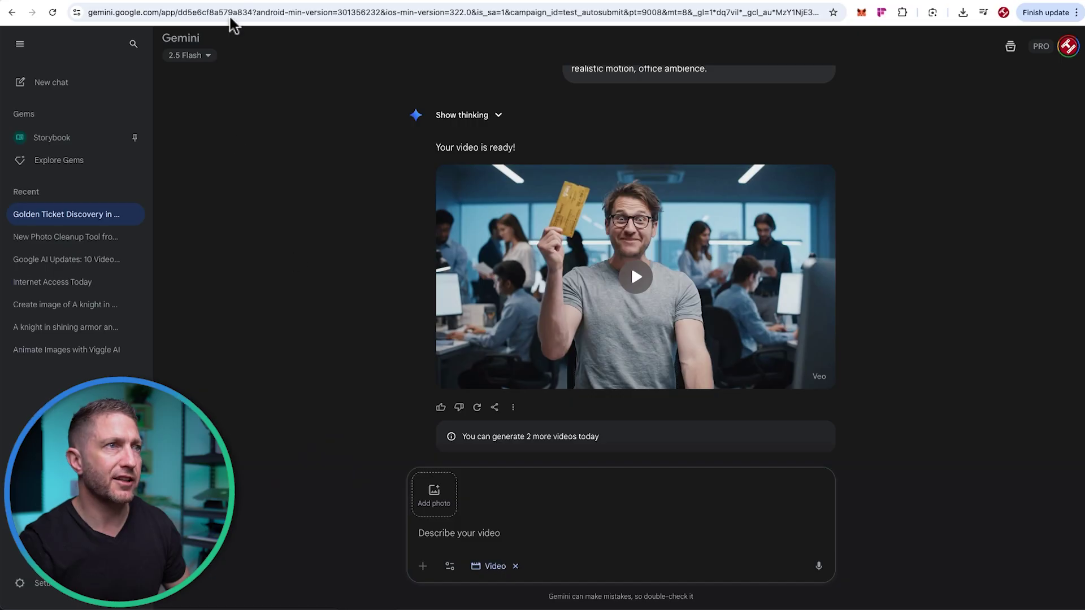
type("labs.google/flow/about")
Go to labs.google/flow/about, choose Create with Flow, and start a new project
key("Return")
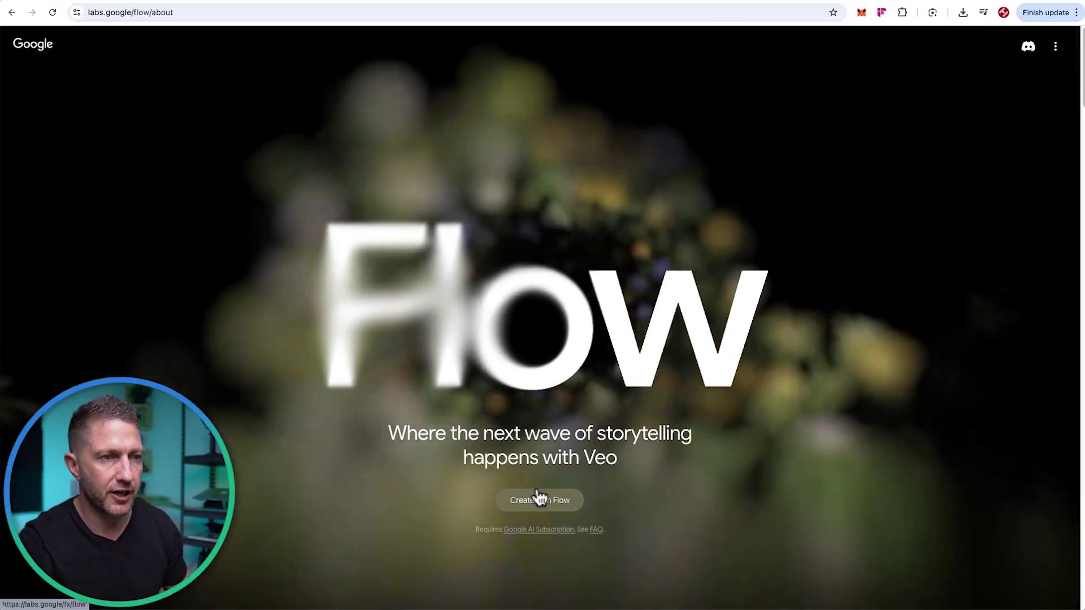
left_click(539, 500)
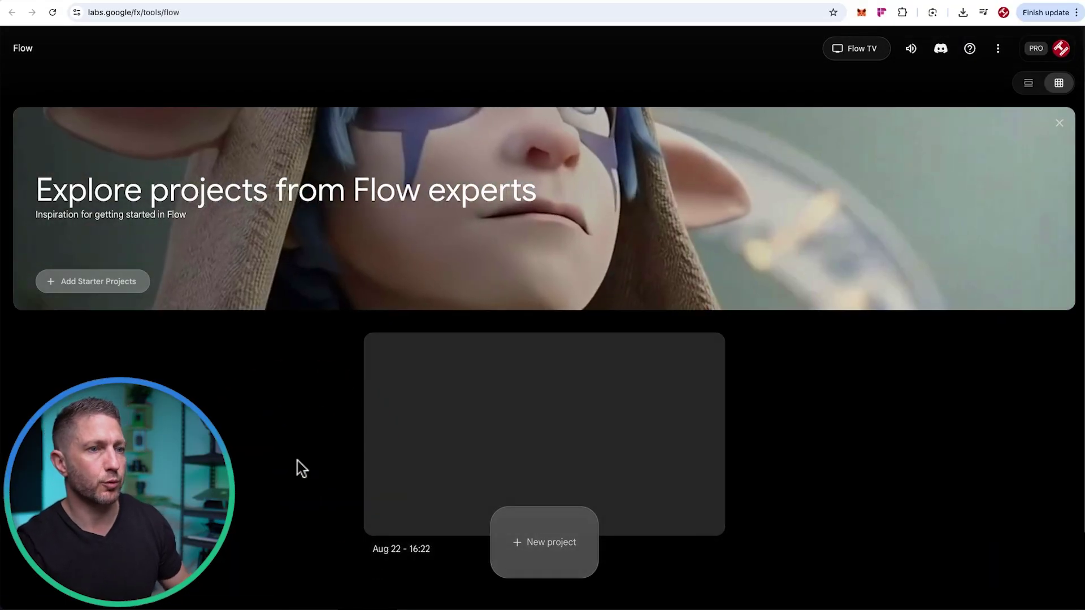
left_click(543, 543)
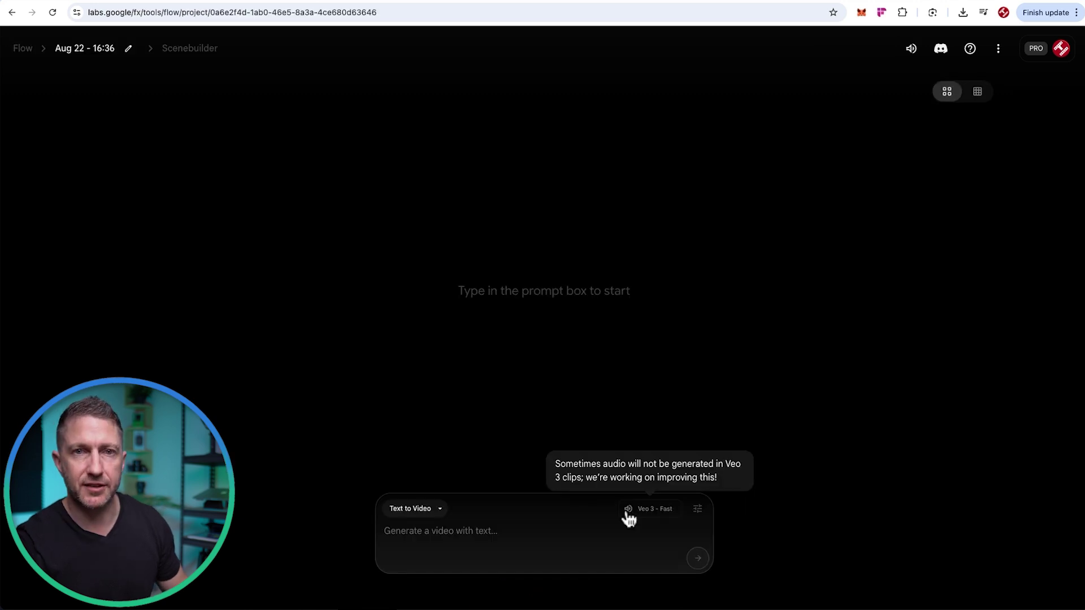
Set Outputs per prompt to 1, keeping the Veo 3 - Fast model
left_click(759, 457)
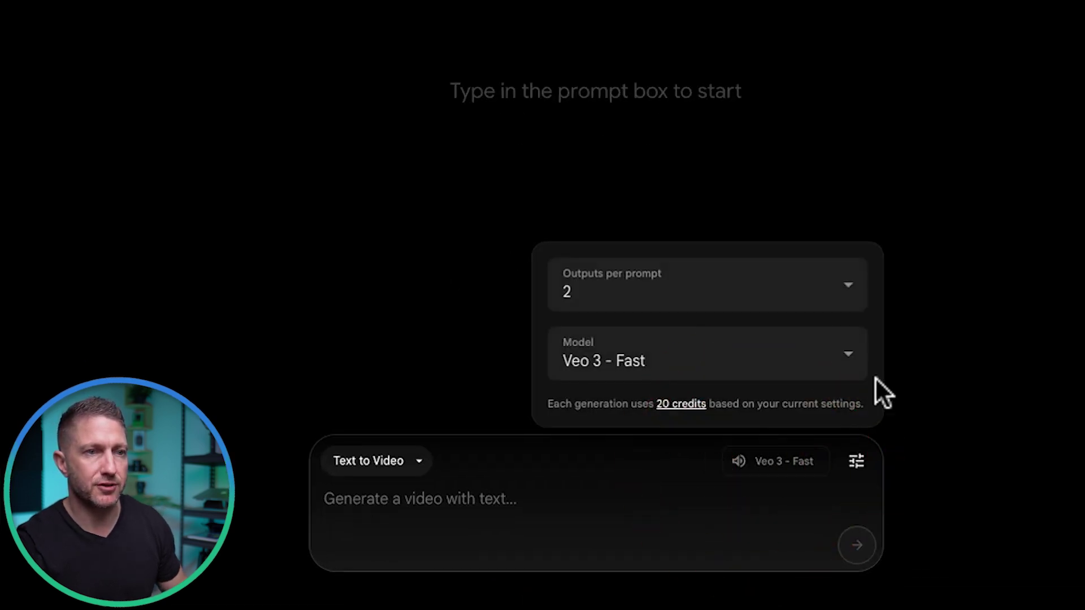
left_click(855, 360)
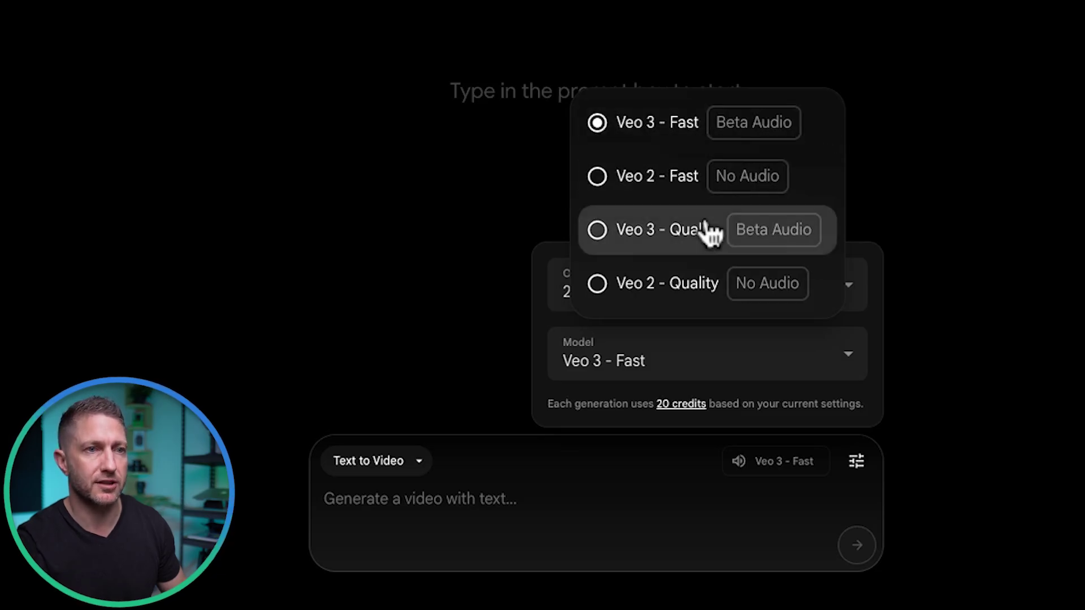
left_click(480, 235)
left_click(609, 280)
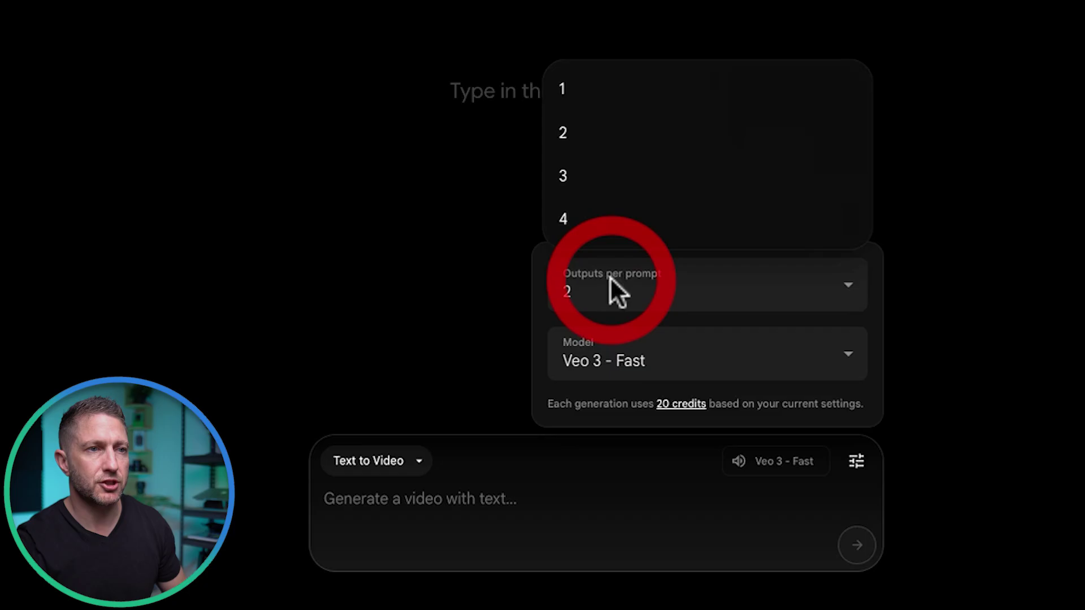
left_click(591, 100)
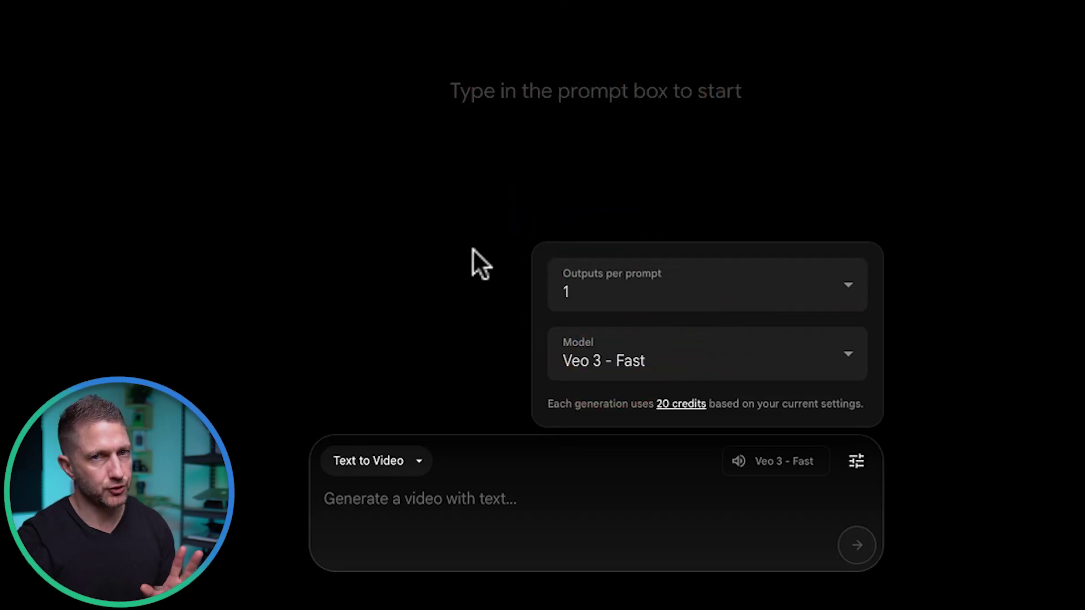
left_click(377, 461)
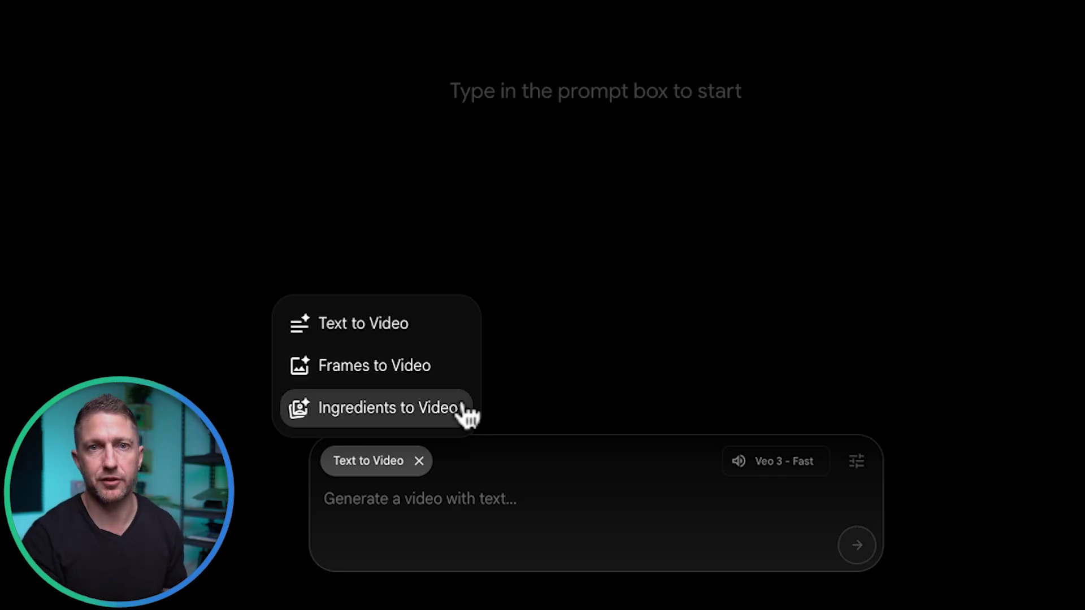
Paste the office nerd golden-ticket prompt in Text to Video, change 'it' to 'veo 3', and generate
left_click(428, 326)
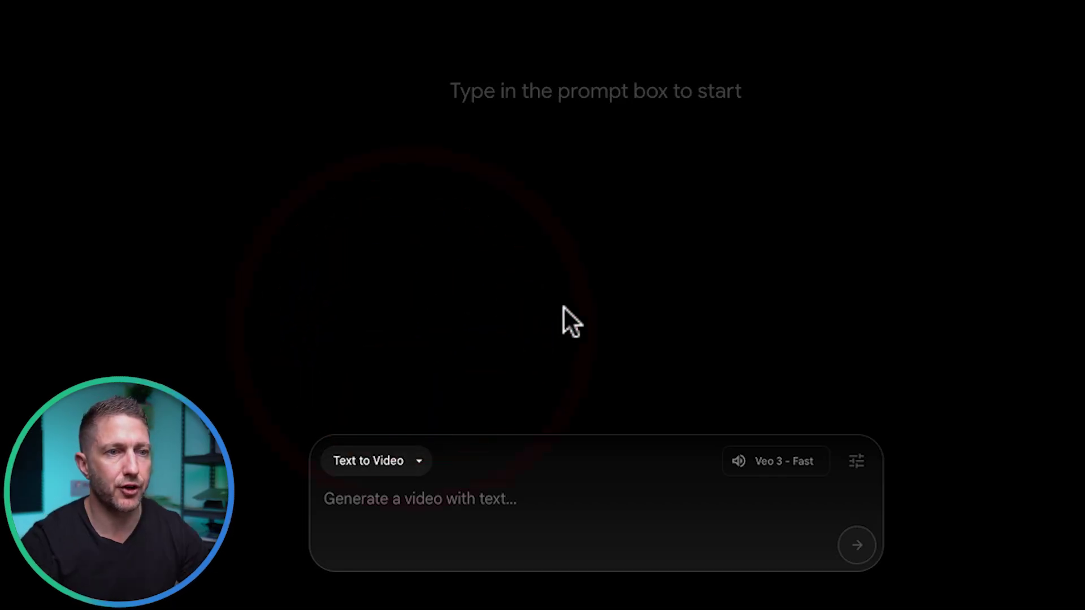
left_click(436, 492)
type("A realistic and lifelike computer nerd in a modern computer lab office, surrounded by busy workers in the background typing and talking. The nerd suddenly and triumphantly stands up from his computer desk, holding up a shiny golden ticket. With excitement, he announces: “At last, I’ve discovered how to get it free!” Cinematic lighting, smooth camera movement, natural expressions, realistic motion, office ambience.")
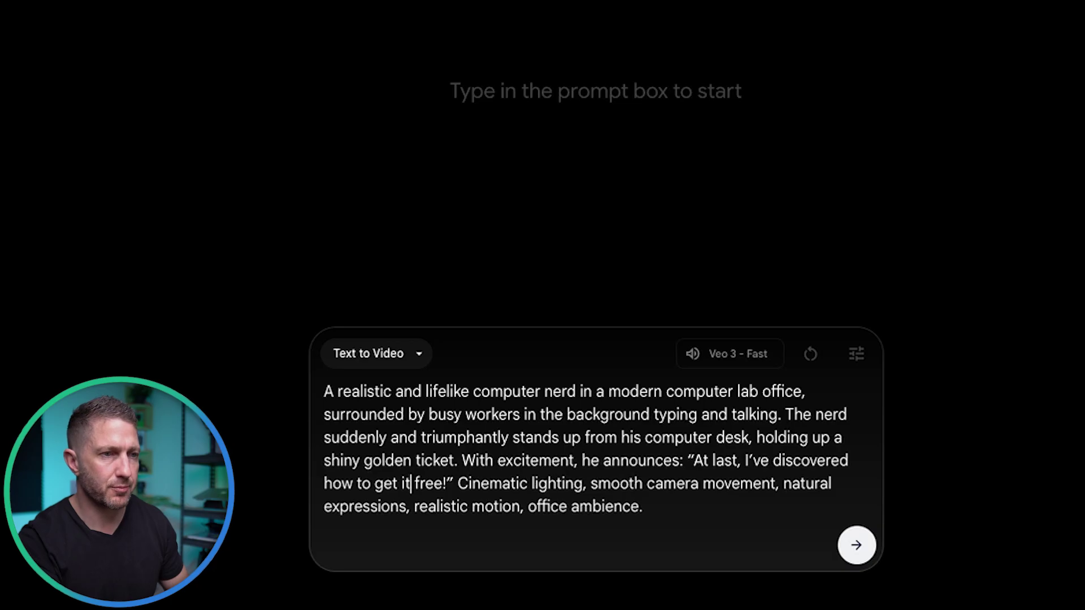
key("BackSpace")
key("BackSpace")
type("veo 3")
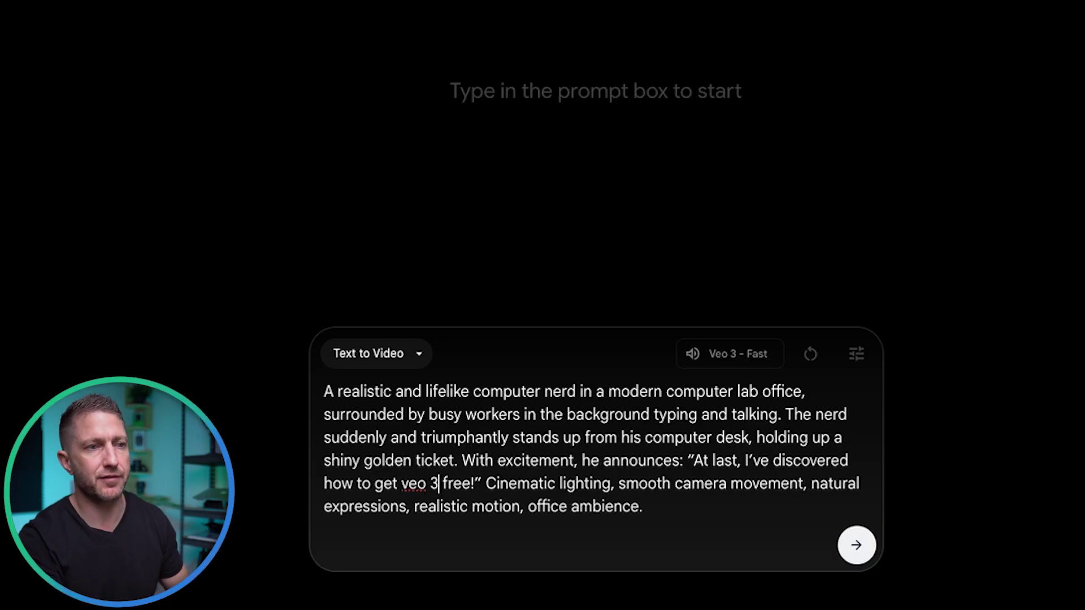
left_click(854, 547)
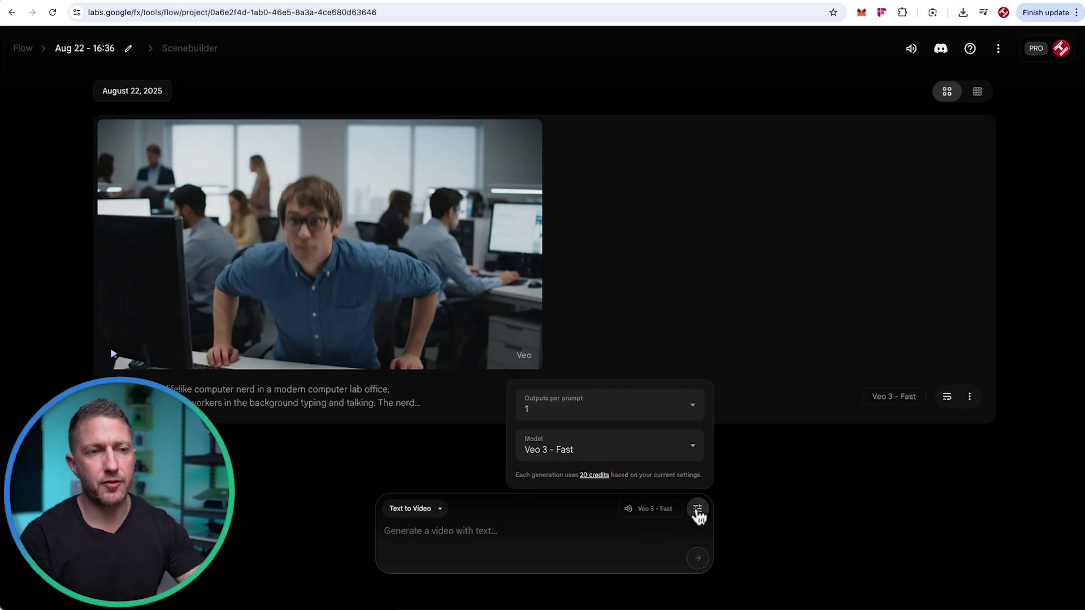
Check the account summary's 980 AI credits and the Get more AI credits offer
left_click(759, 508)
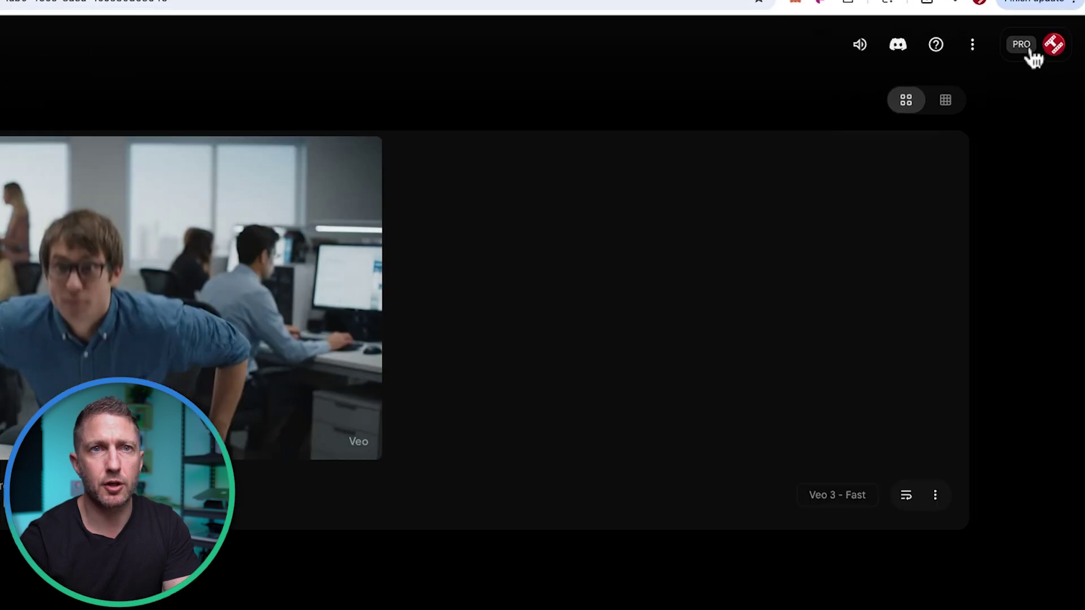
left_click(1062, 48)
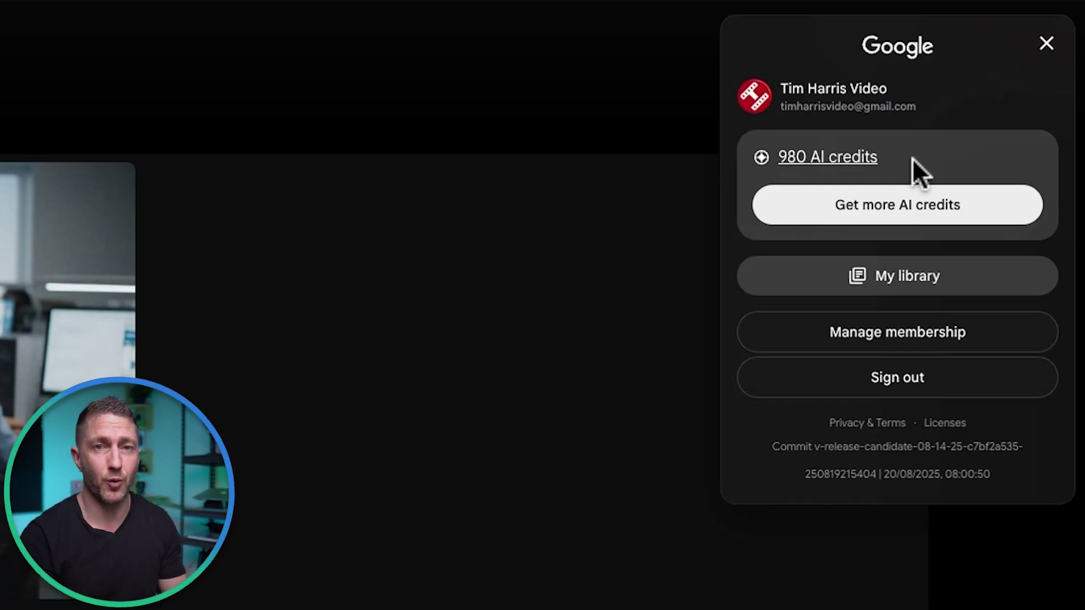
left_click(789, 216)
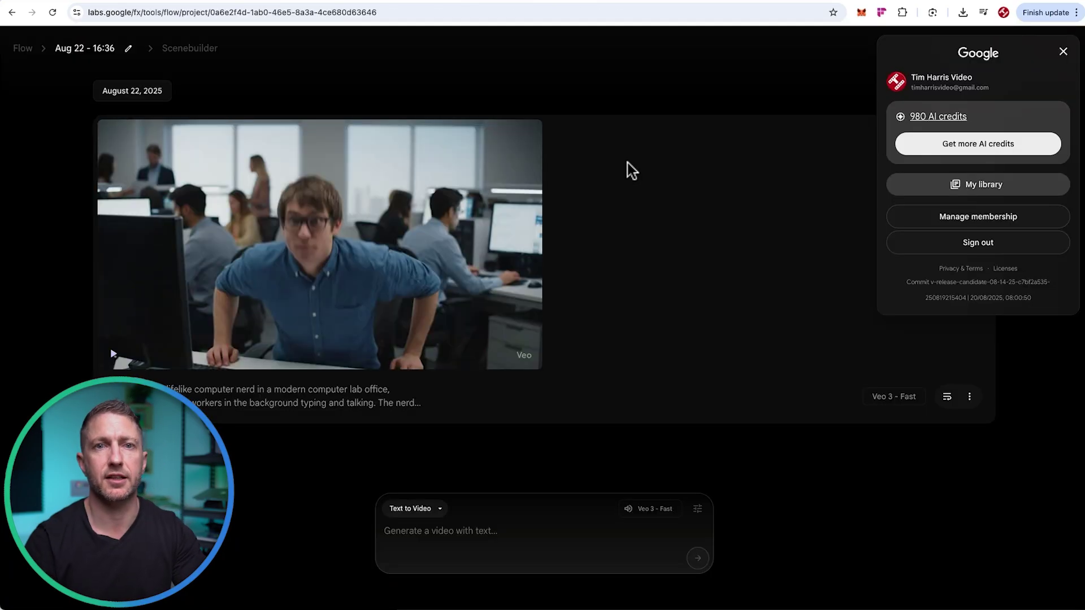
Paste the Charlie and the Chocolate Factory golden-ticket prompt and generate it
left_click(421, 532)
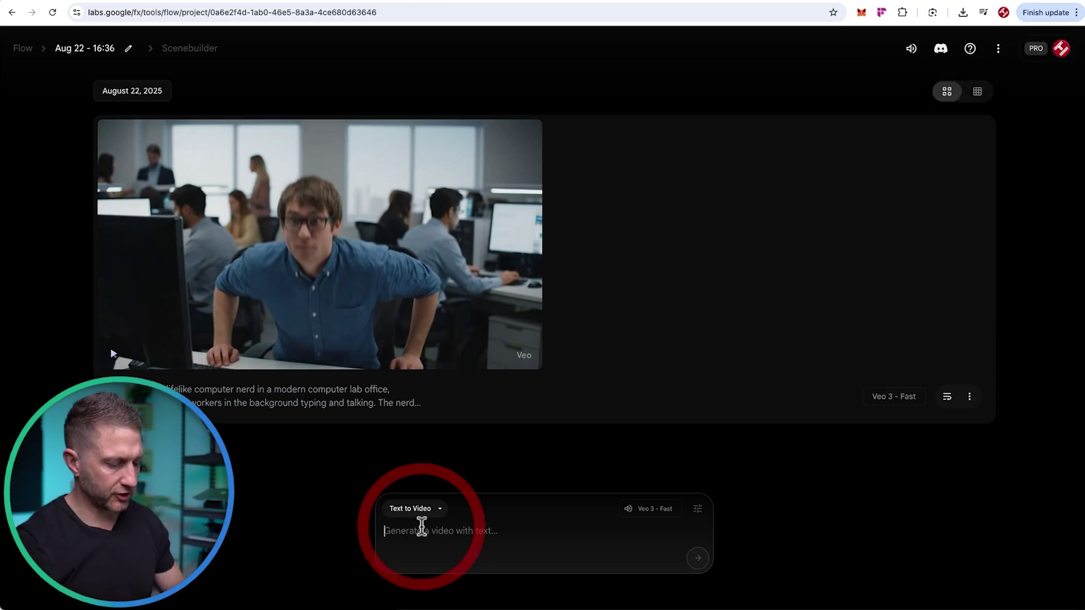
type("A realistic and lifelike boy styled like Charlie from Charlie and the Chocolate Factory stands in a whimsical Willy Wonka–inspired setting, with colorful candy machines, chocolate rivers, and playful Oompa Loompas in the background. Charlie excitedly holds up a golden ticket high above his head. With joy and triumph, he exclaims: “I just found out how to get Google Vee-oh Three free!” The scene is cinematic, magical, and full of bright colors, with the Oompa Loompas cheering in the background.")
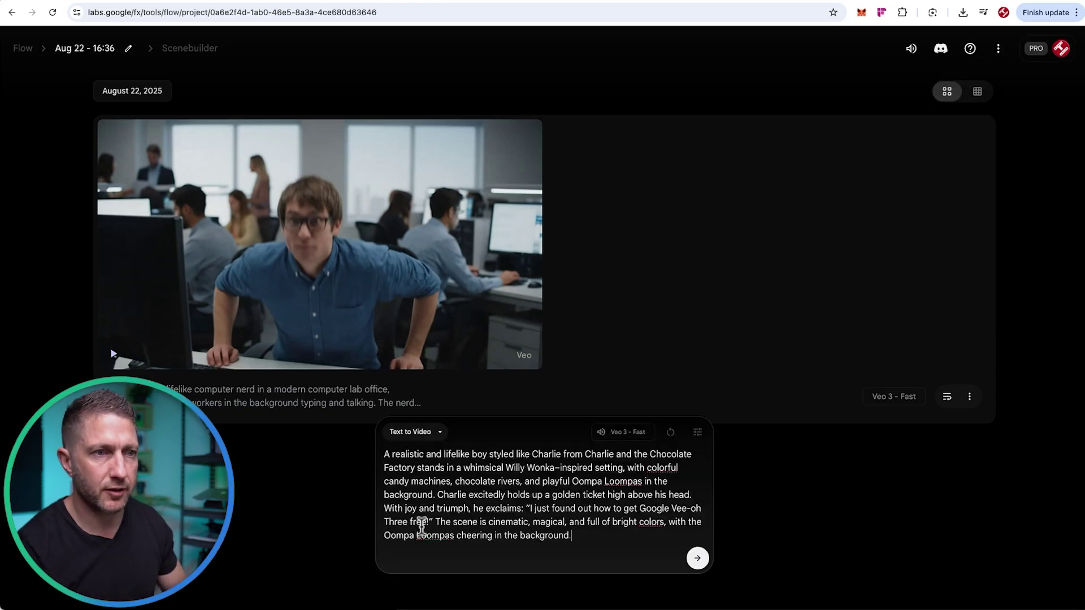
key("Return")
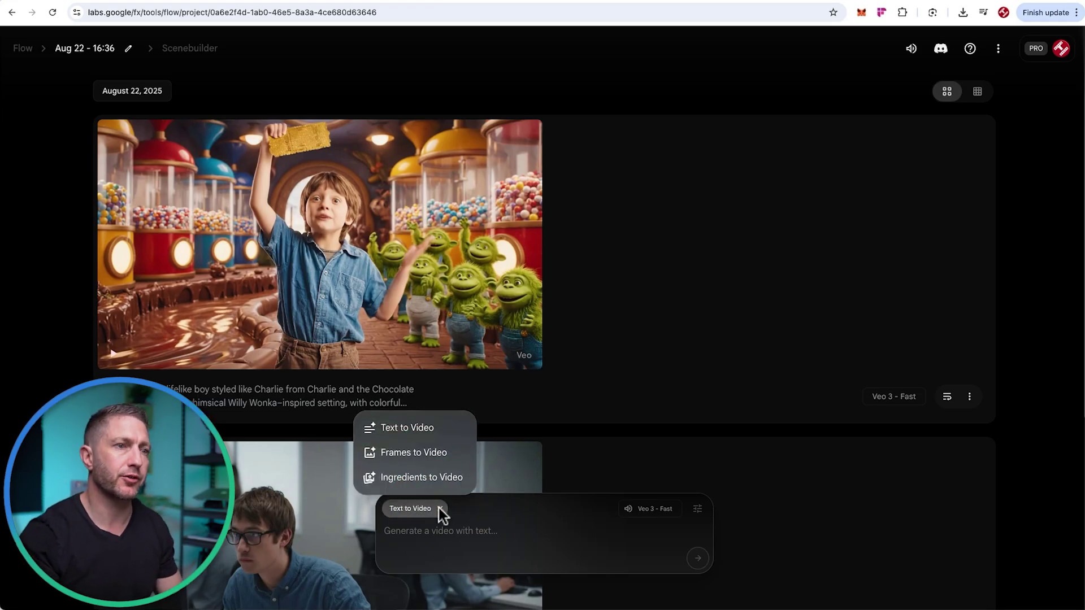
In Frames to Video, upload the tiger, monkey and elephant jungle image as the starting frame
left_click(413, 452)
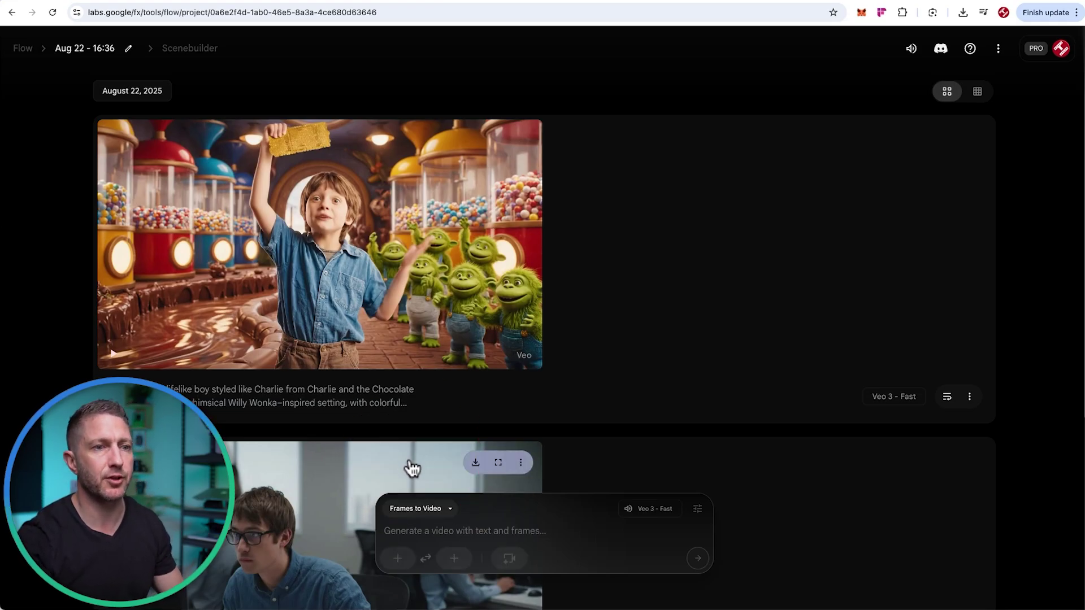
left_click(398, 559)
left_click(536, 441)
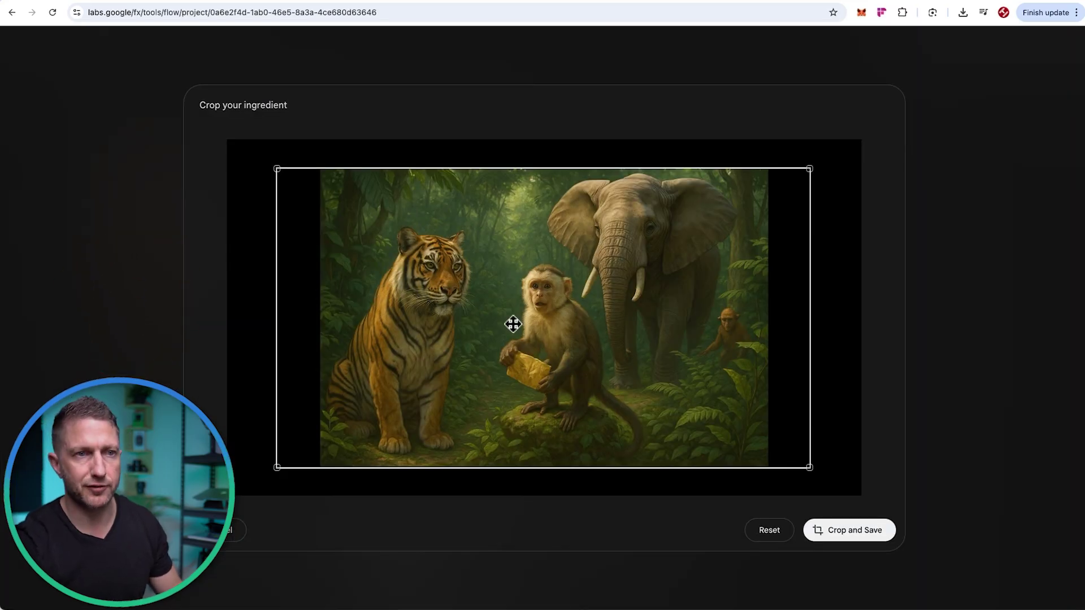
left_click(842, 531)
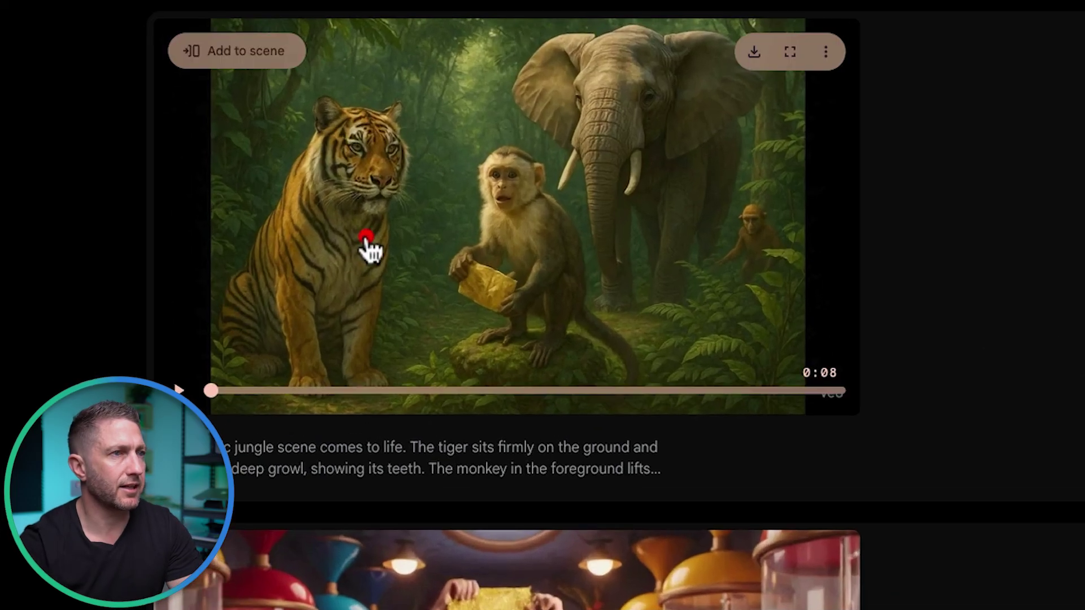
left_click(367, 244)
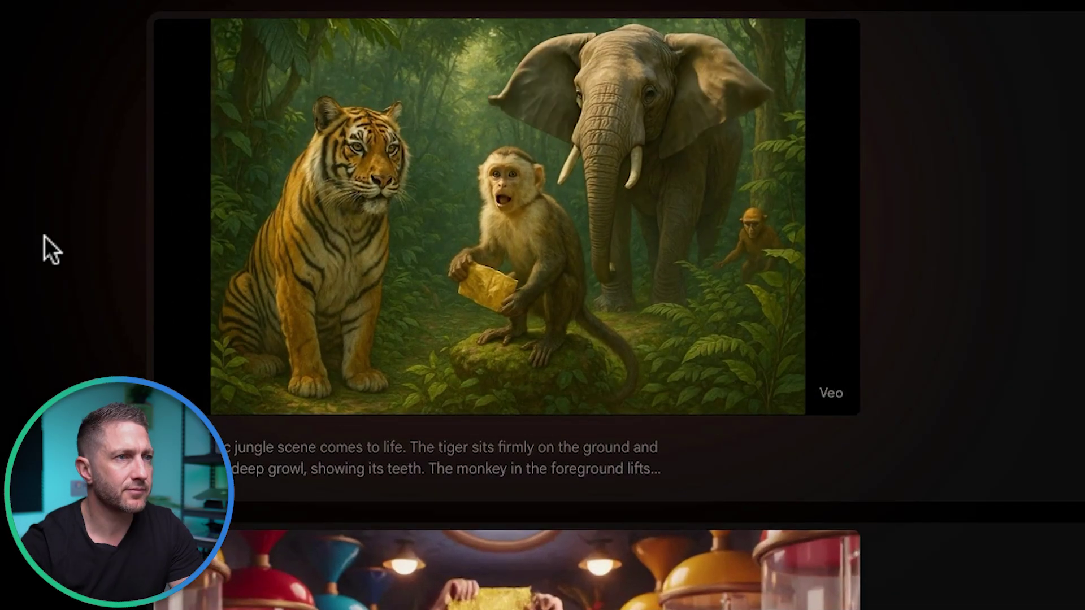